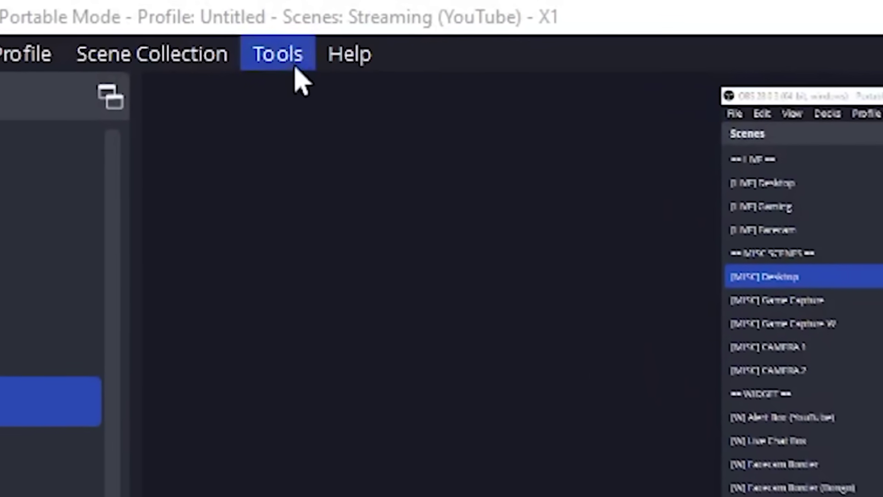
Run the Auto-Configuration Wizard for recording only with a 1920x1080 canvas and 60 FPS, then apply.
click(274, 35)
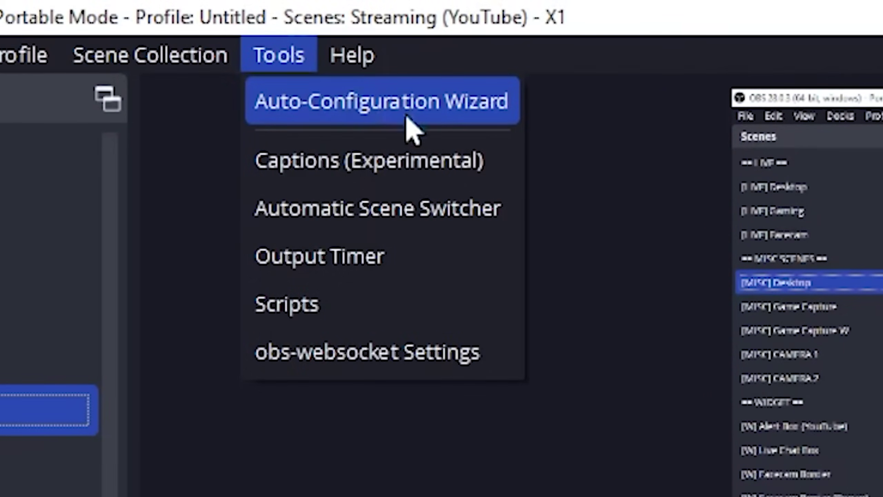
click(512, 112)
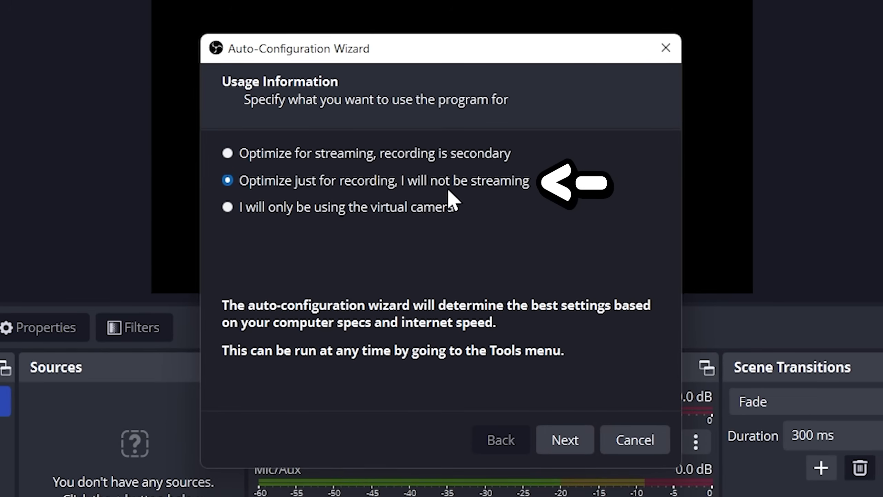
click(590, 440)
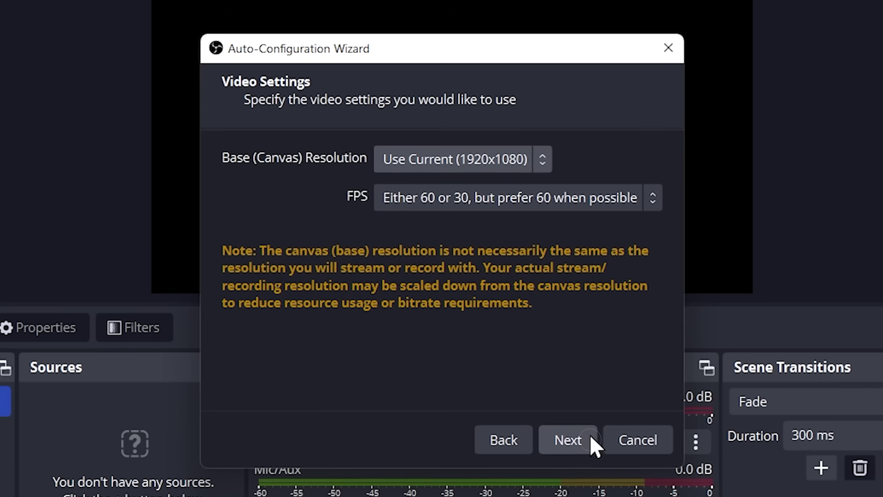
click(543, 160)
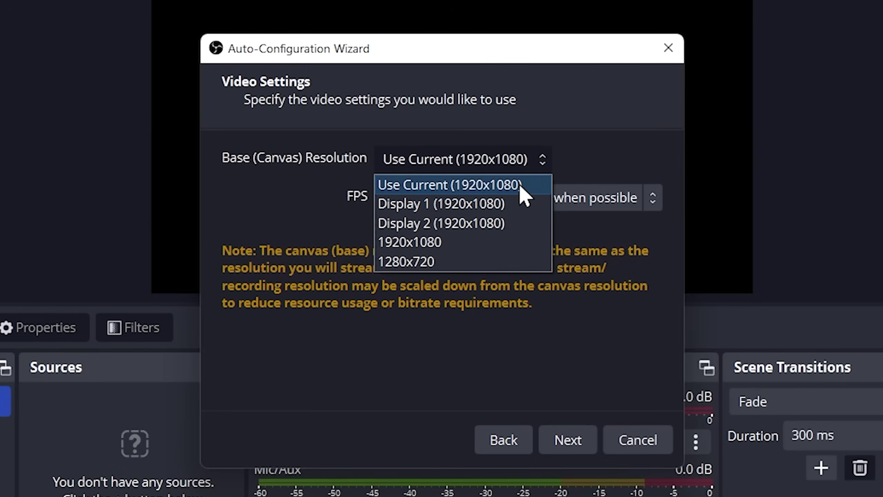
click(518, 184)
click(557, 198)
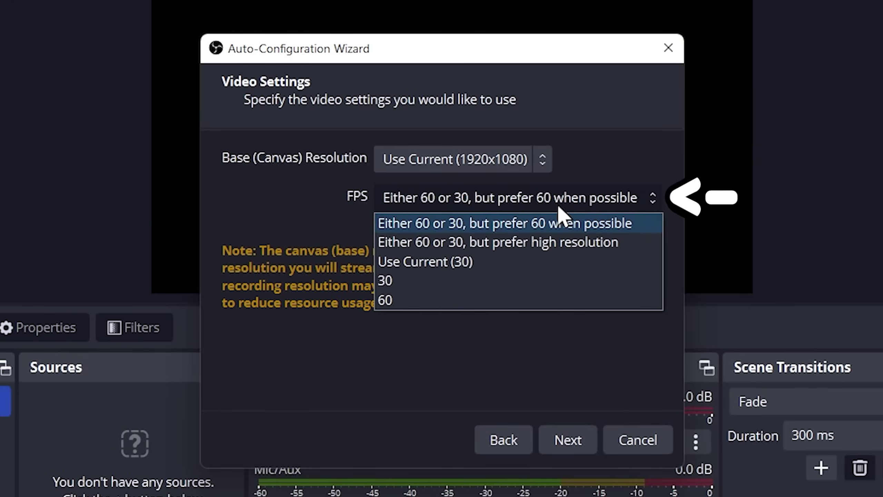
click(542, 302)
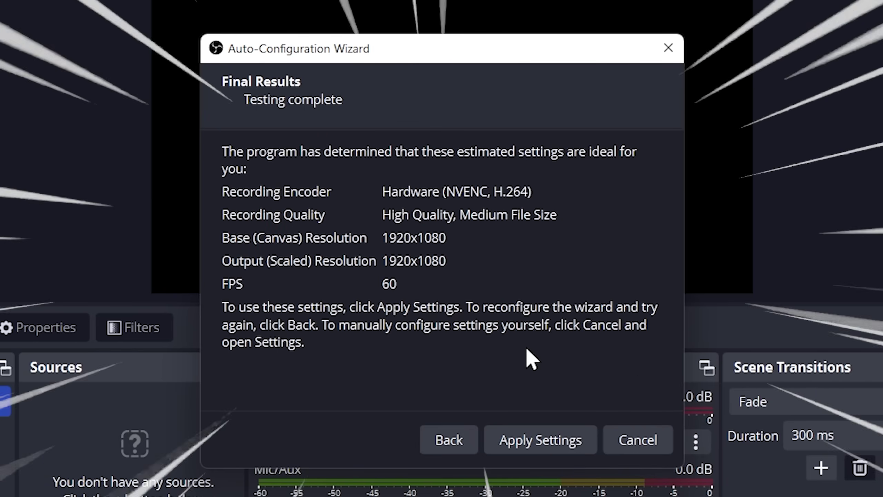
click(560, 439)
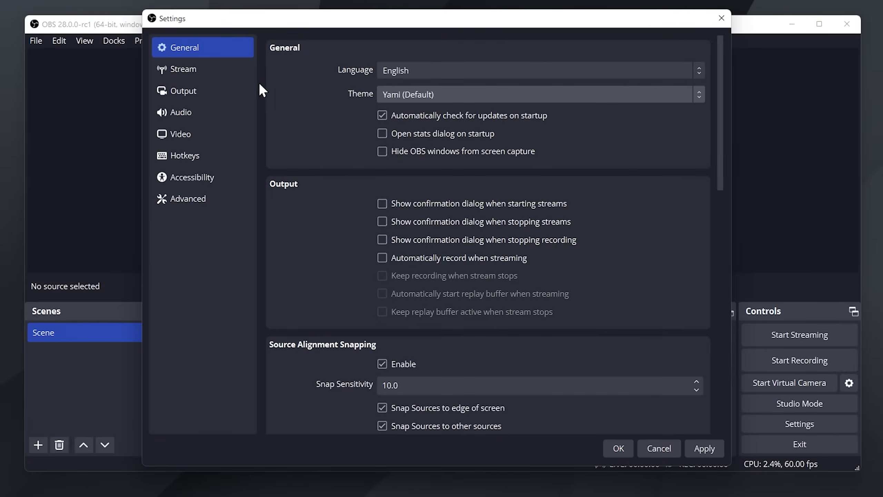
Keep Output Mode at Simple and set the streaming audio bitrate to 320.
click(236, 88)
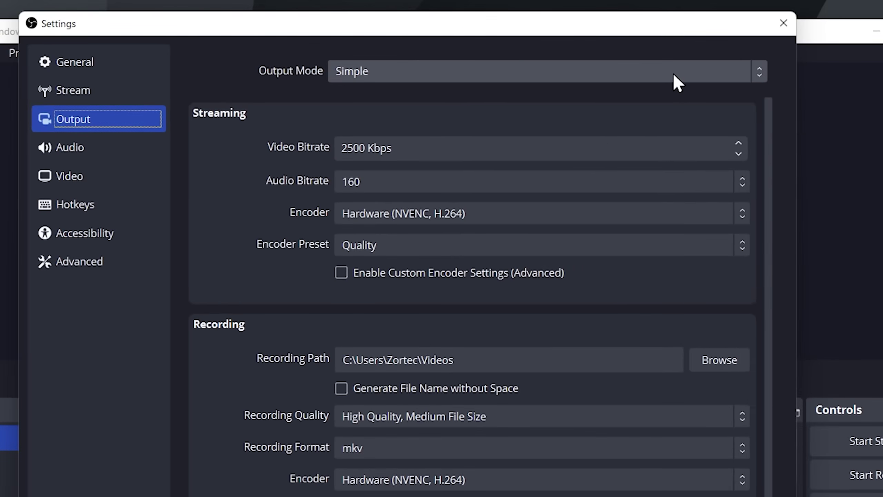
click(674, 75)
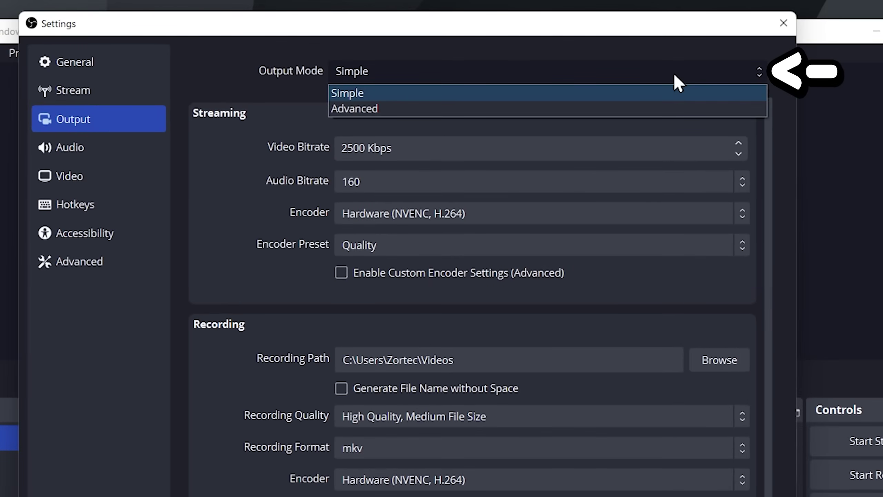
click(648, 91)
click(743, 181)
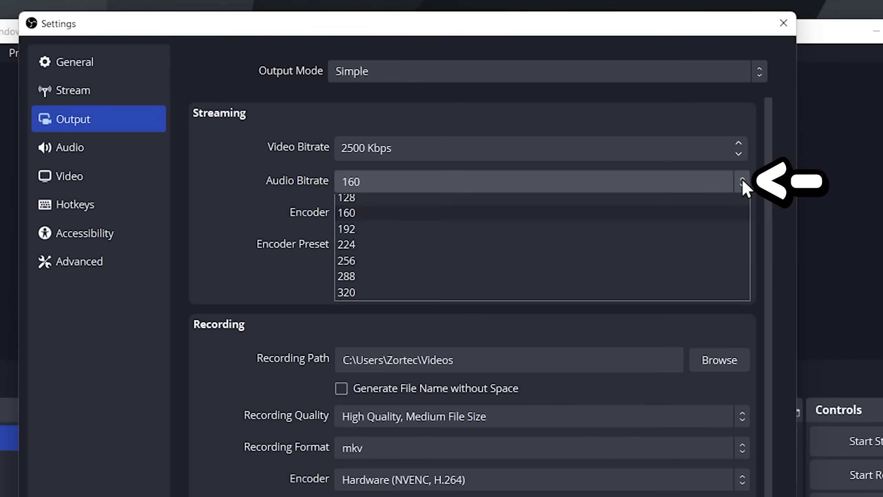
click(654, 330)
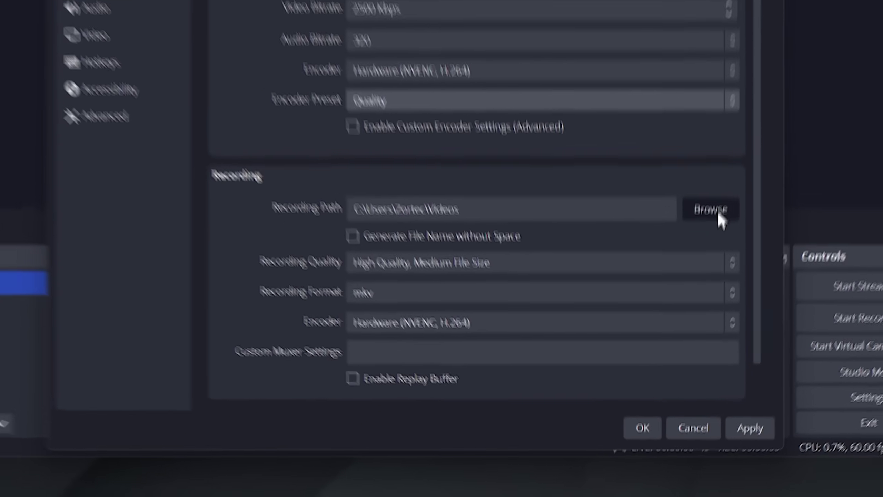
Set the recording path to the OBS Recordings folder in Videos.
click(726, 361)
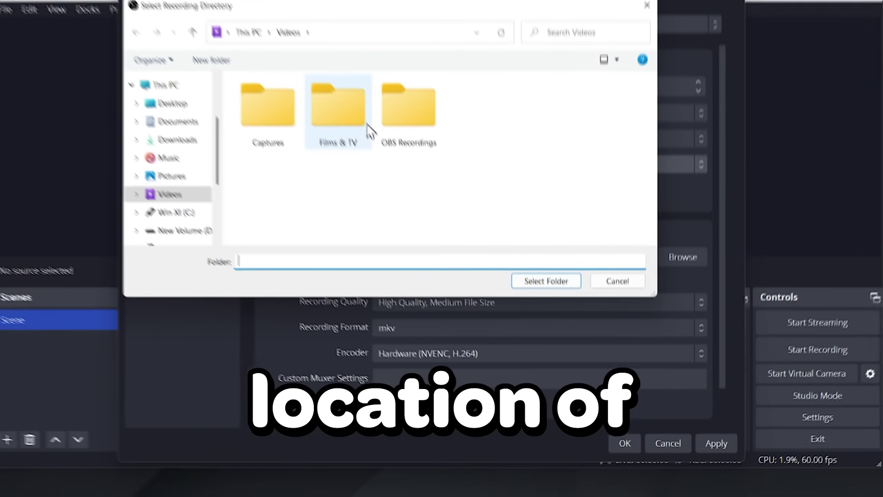
click(425, 166)
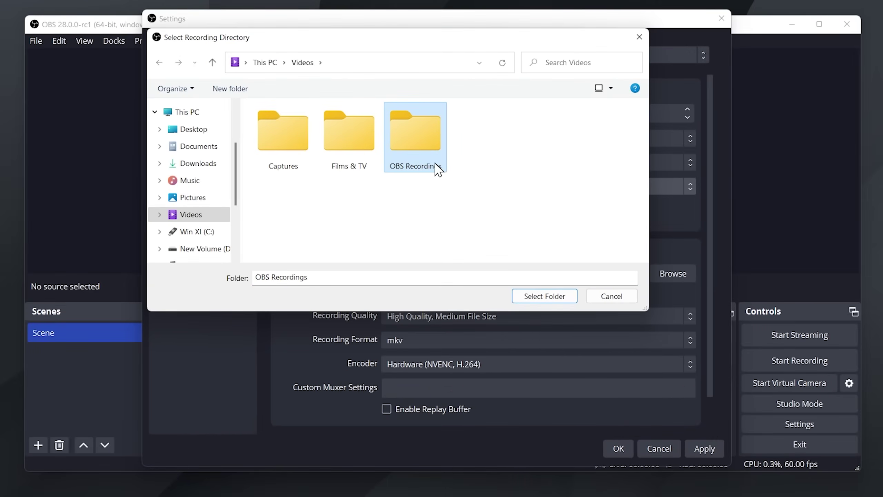
click(544, 295)
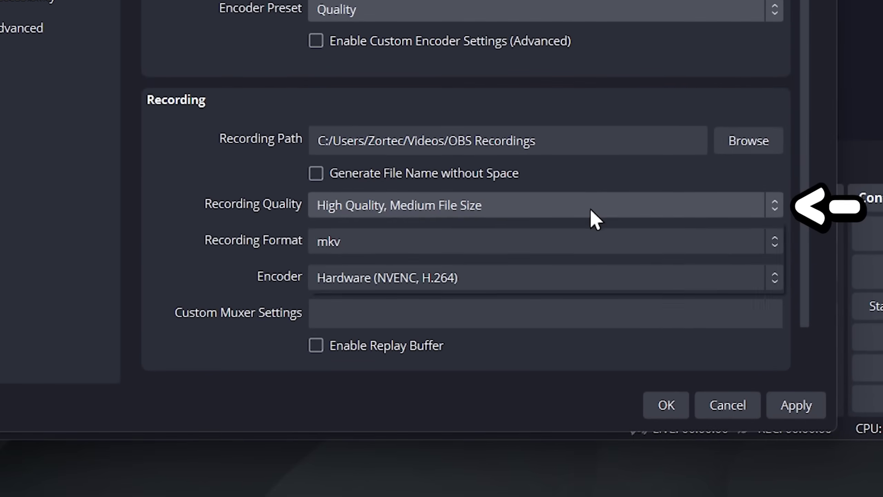
Set recording quality to Indistinguishable Quality, Large File Size and keep the mkv format.
click(591, 211)
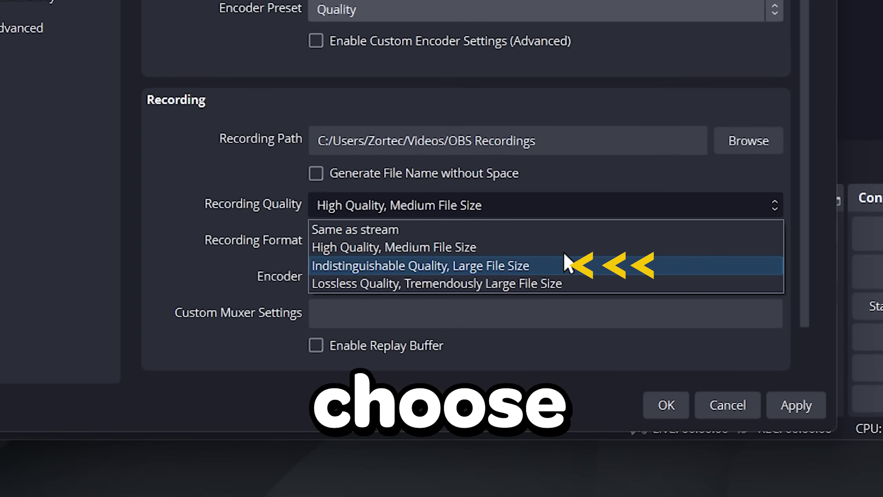
click(564, 259)
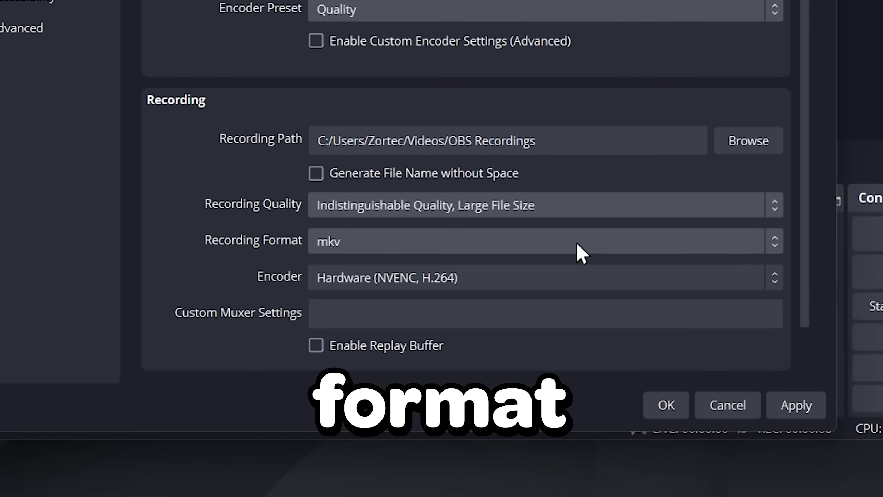
click(576, 244)
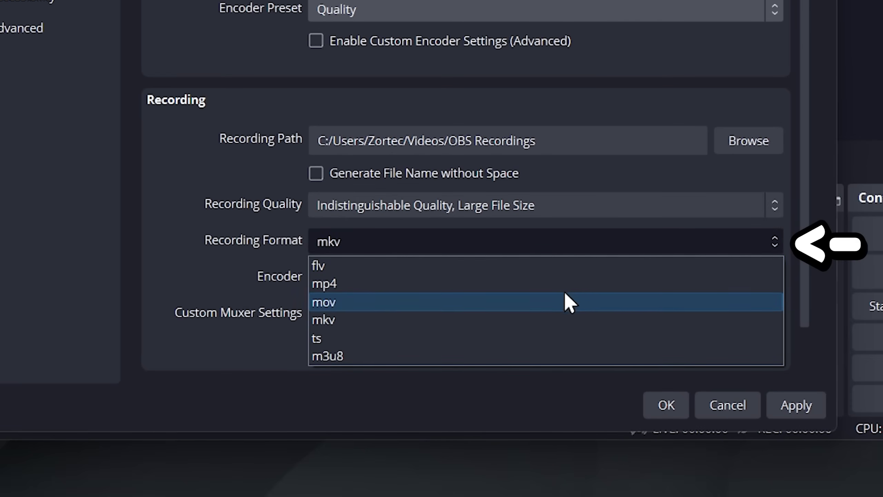
click(565, 320)
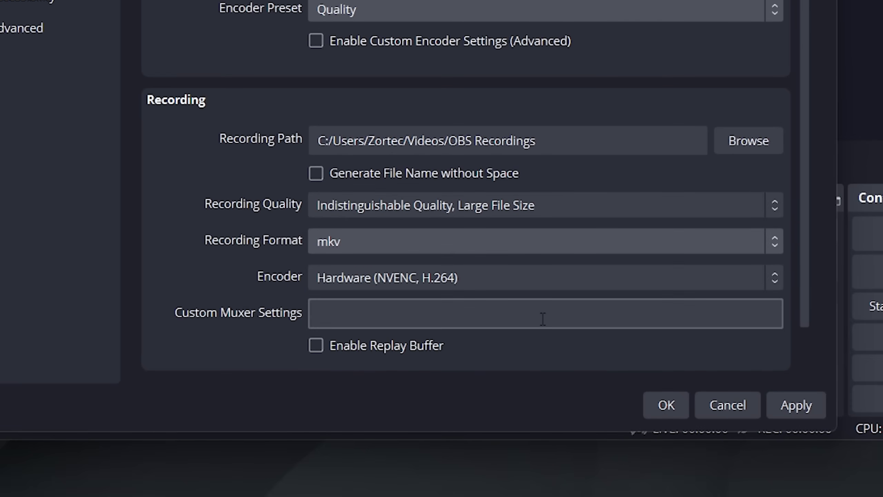
scroll(794, 253, down, 2)
click(641, 235)
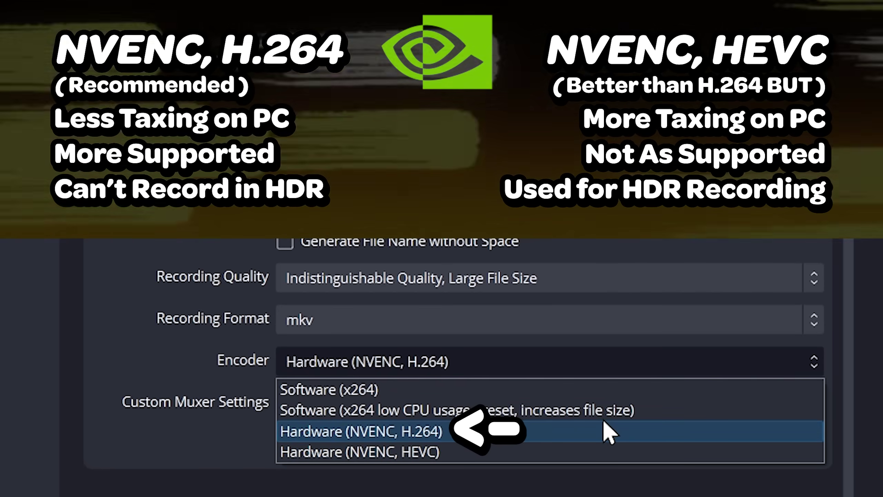
Keep the NVENC H.264 encoder, sample rate 48 kHz, and set Desktop Audio to Speakers (2- 2.4G Wireless Headphone).
click(603, 421)
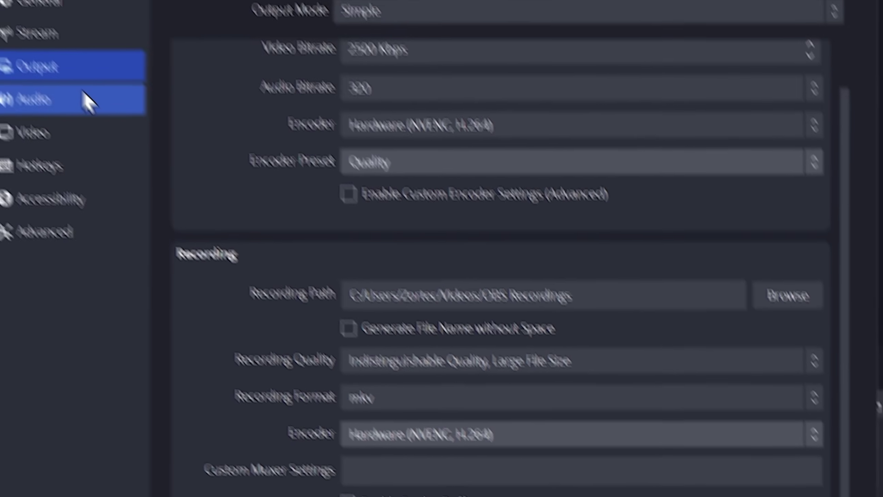
click(84, 93)
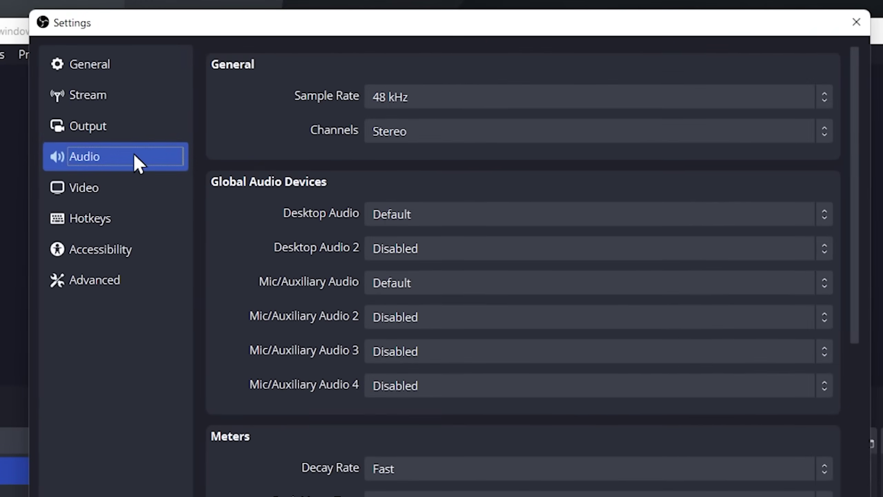
click(452, 97)
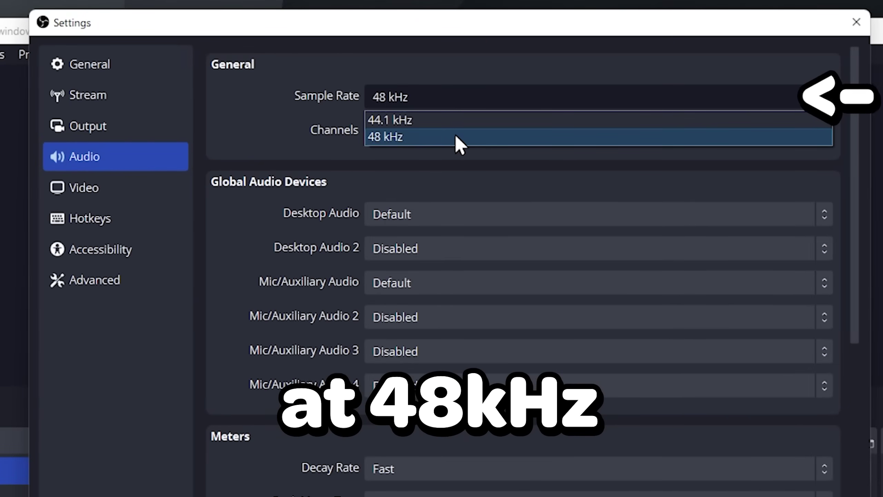
click(456, 137)
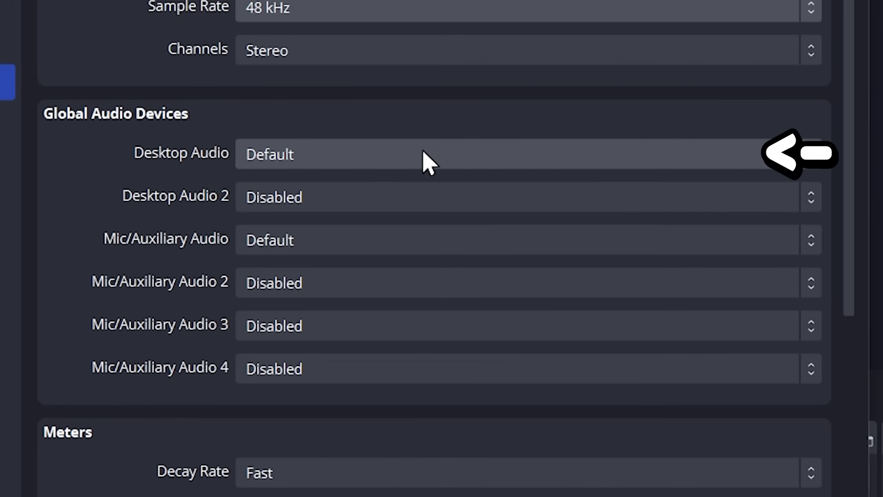
click(422, 154)
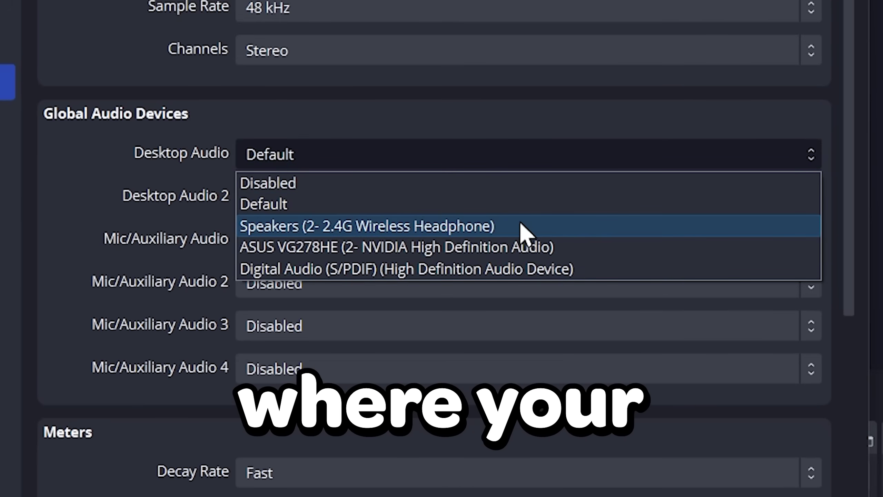
click(536, 229)
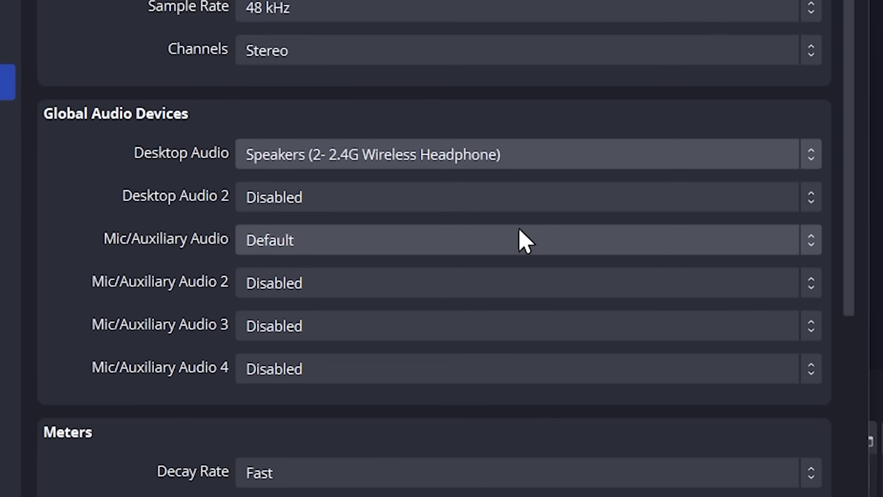
click(535, 244)
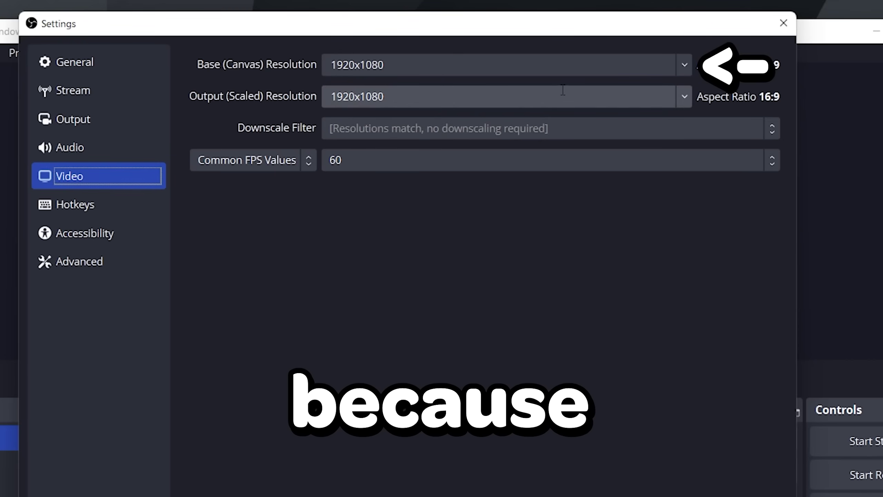
Confirm the 1920x1080 base canvas and 60 FPS in Video settings.
click(591, 74)
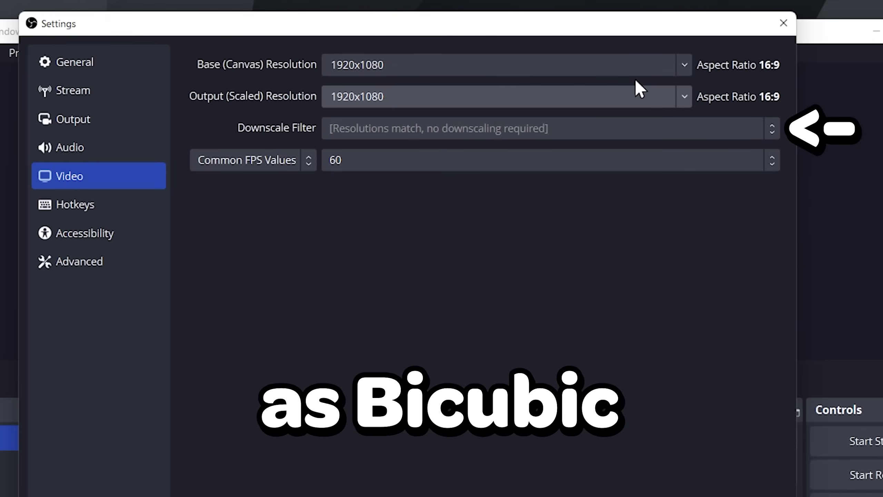
click(414, 163)
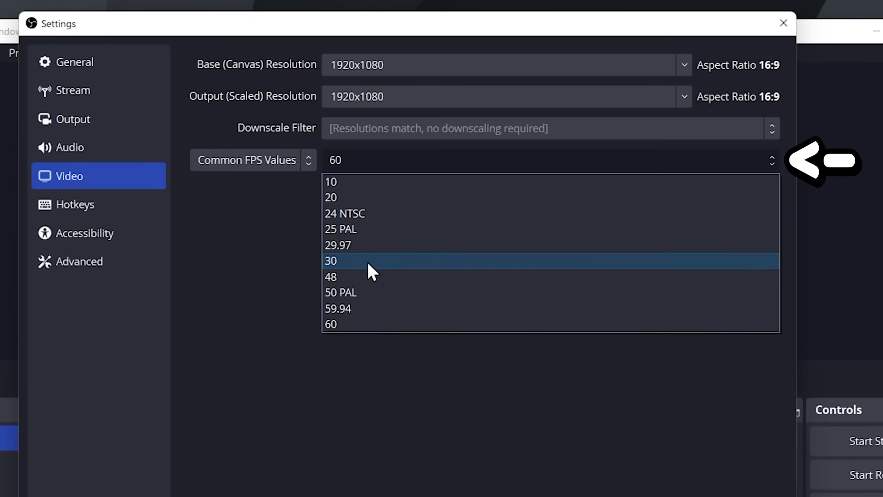
click(378, 321)
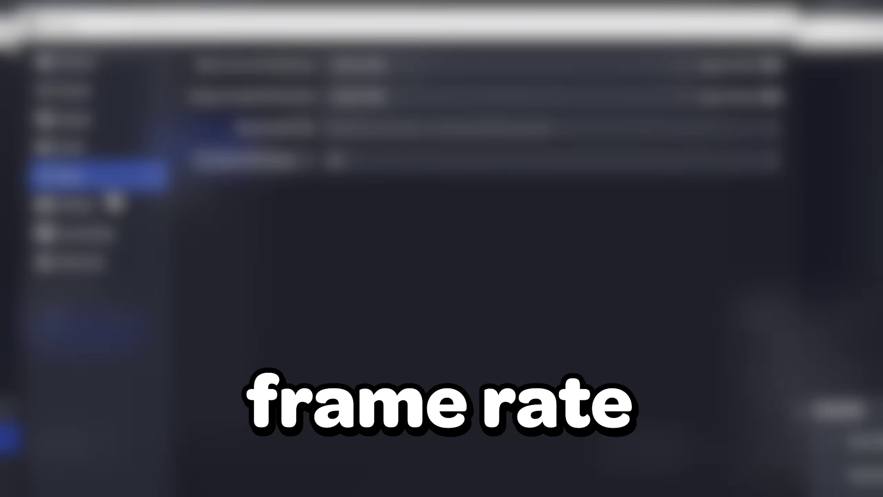
click(148, 206)
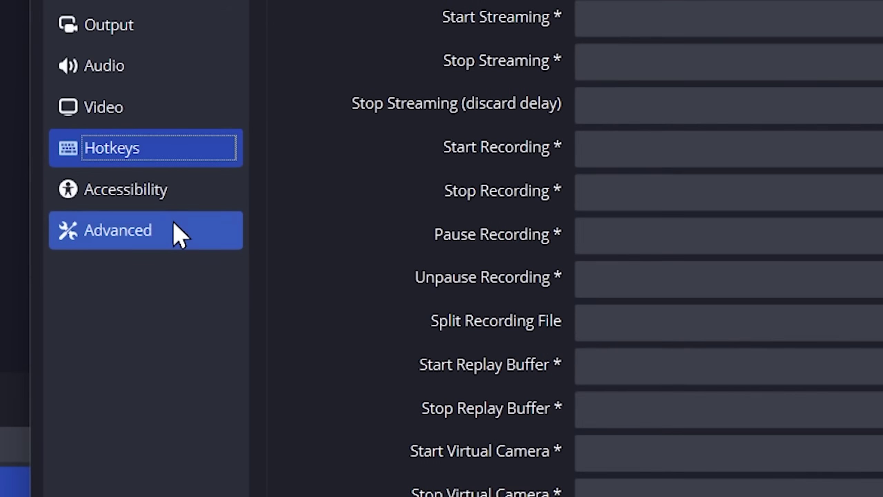
Set Process Priority to Above Normal, keep Rec. 709 colour space, and enable automatic remux to mp4.
click(116, 264)
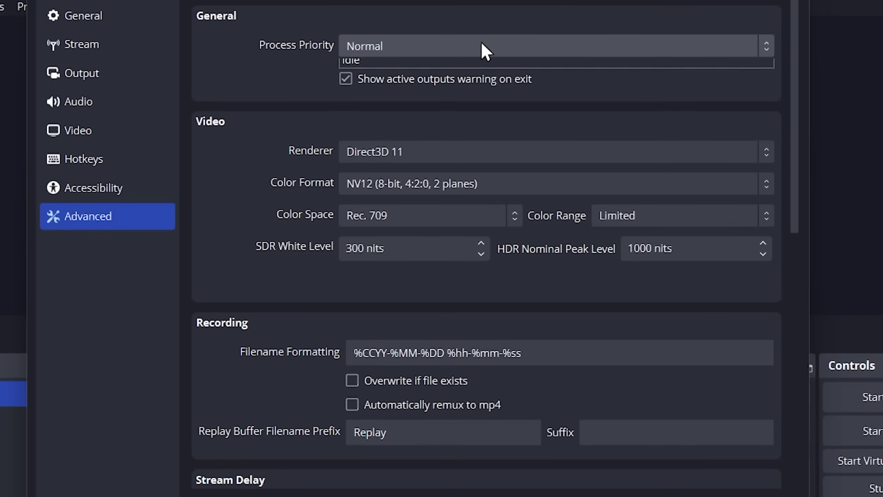
click(481, 42)
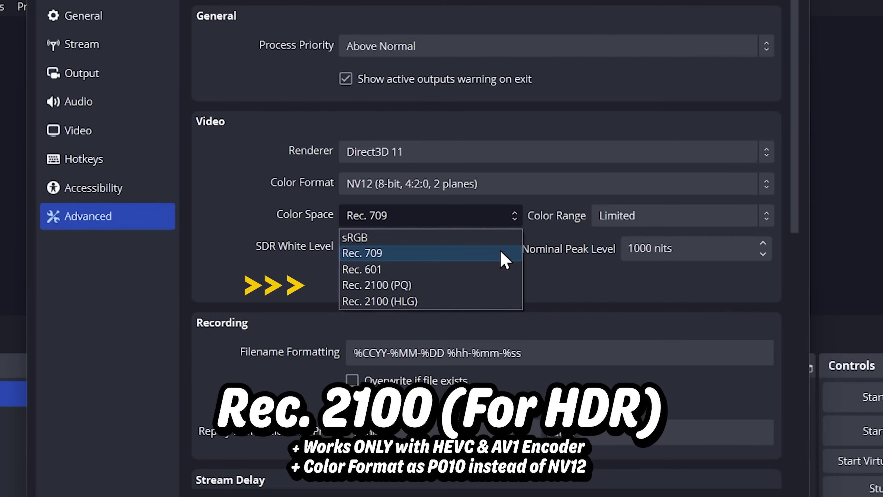
click(500, 250)
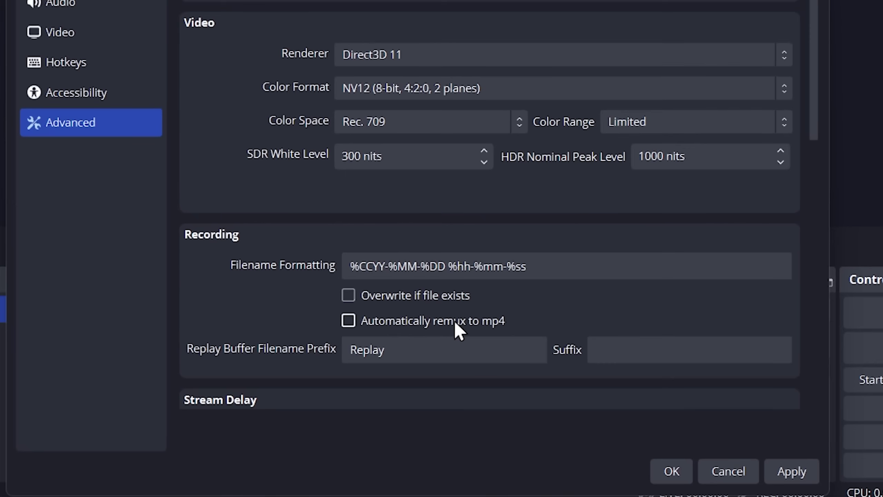
click(456, 330)
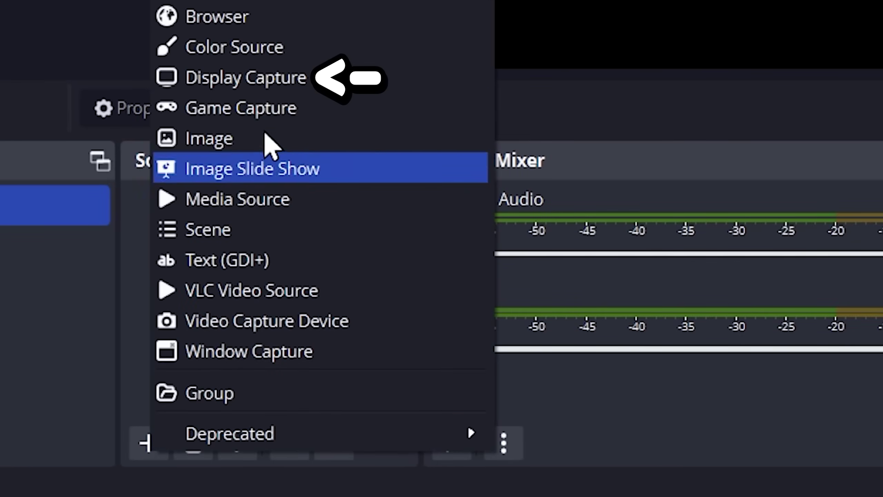
Add a Display Capture source capturing Display 1 (Primary Monitor, 1920x1080).
click(315, 79)
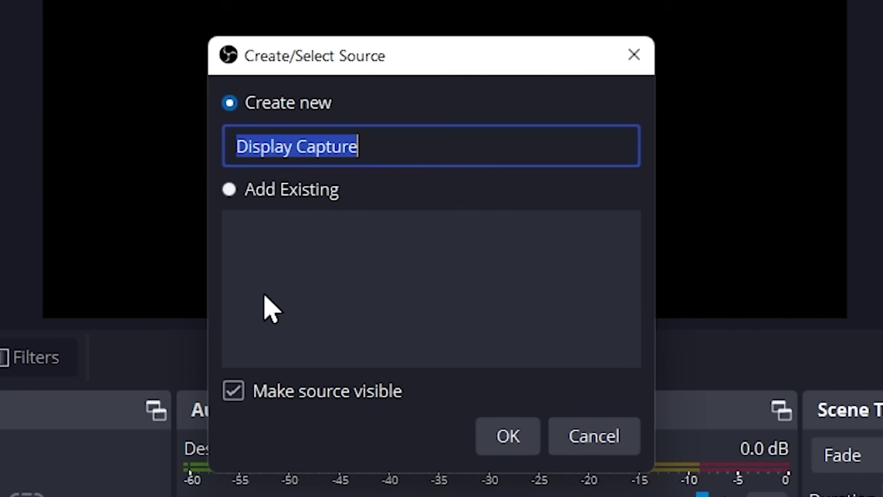
click(507, 448)
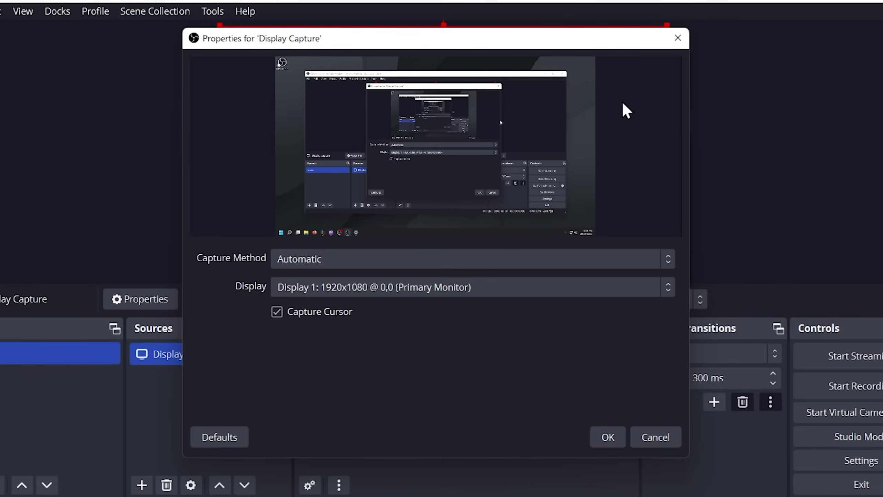
drag(556, 46, 664, 53)
click(588, 292)
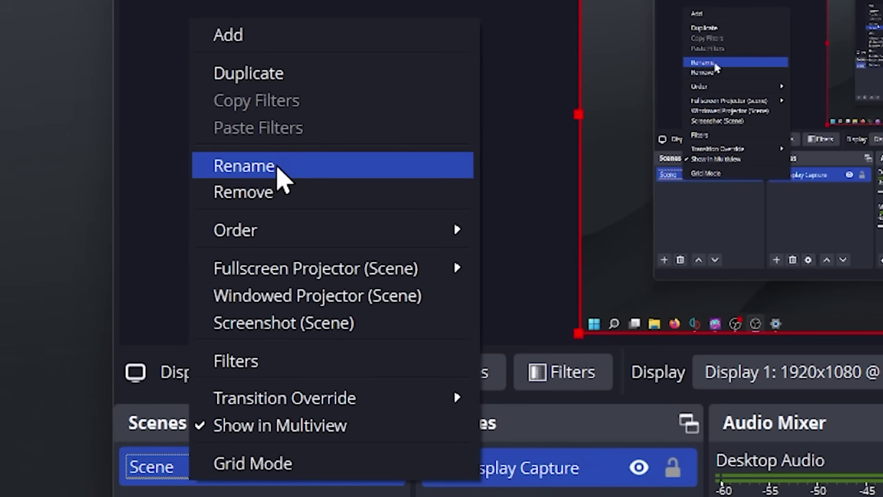
Rename the scene to Desktop Capture and add a new scene named Gameplay Capture.
click(277, 167)
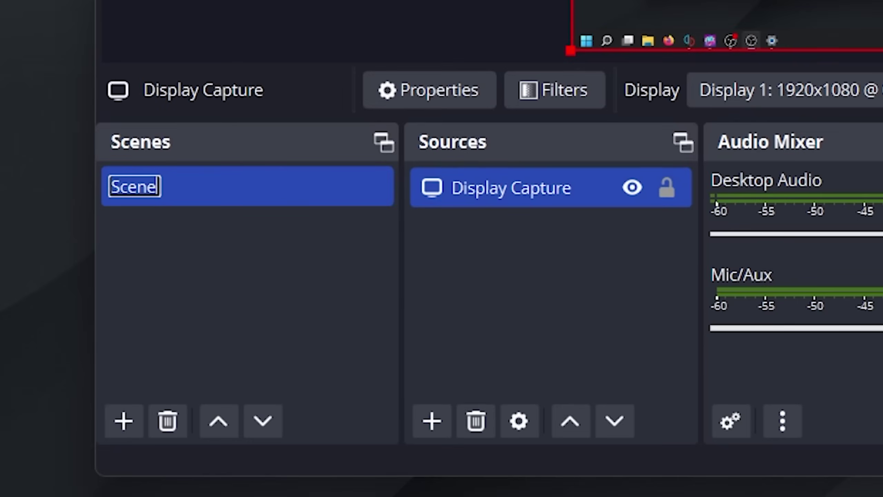
text(Desktop Capture)
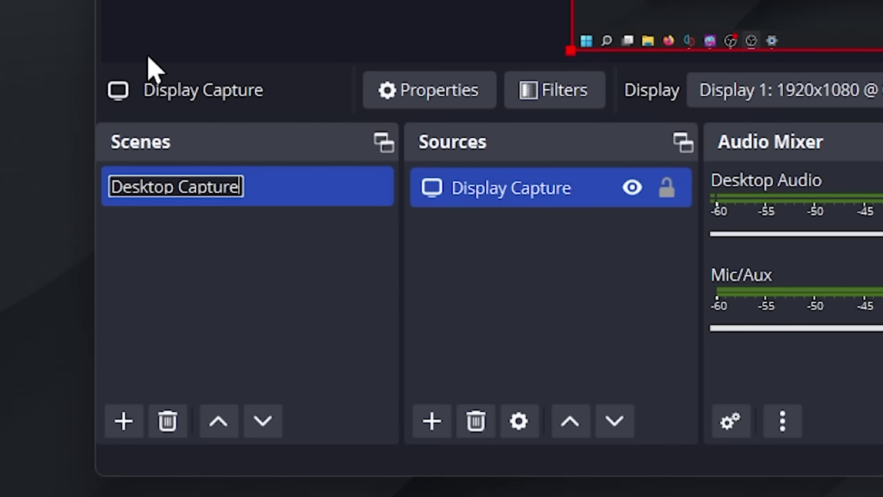
click(280, 298)
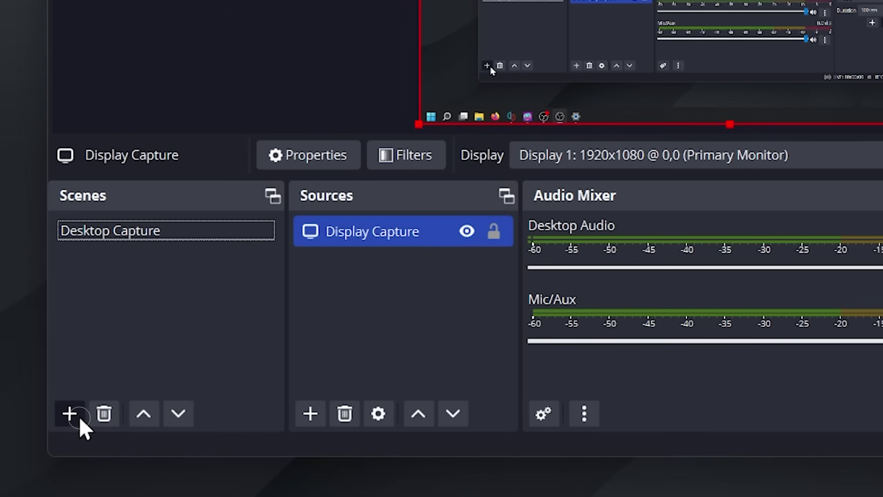
click(80, 419)
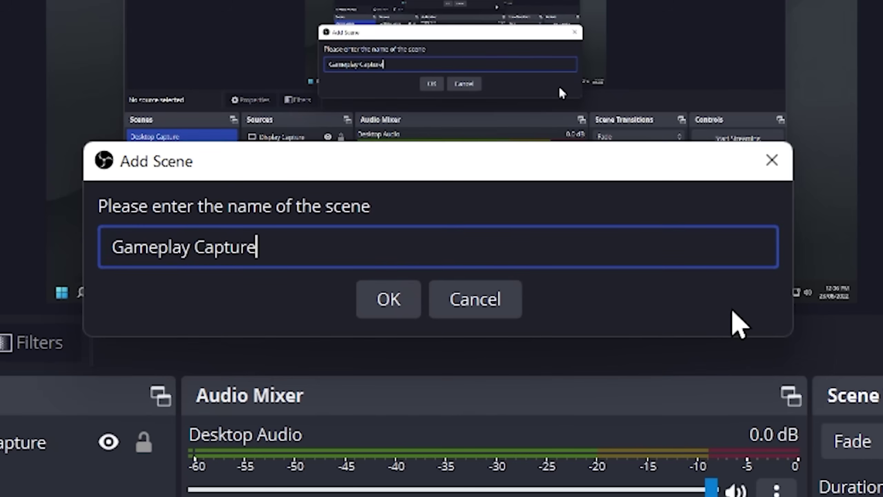
click(406, 302)
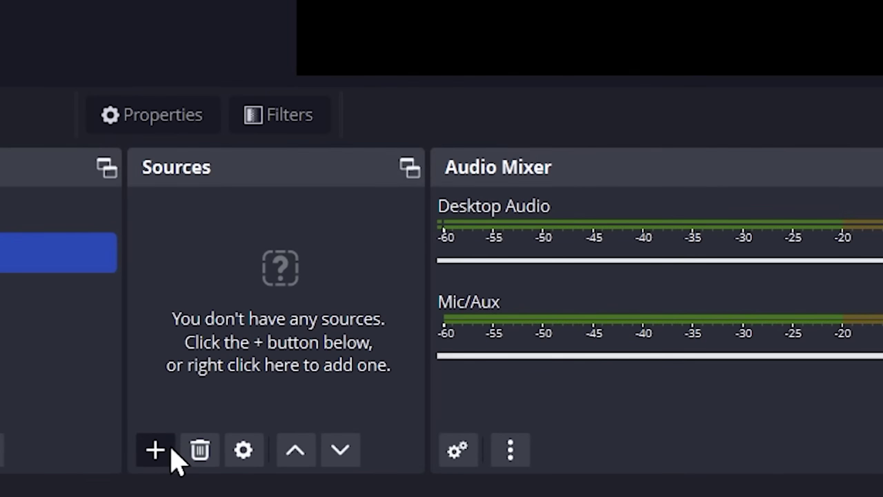
Add a new Game Capture source to the Gameplay Capture scene.
click(172, 450)
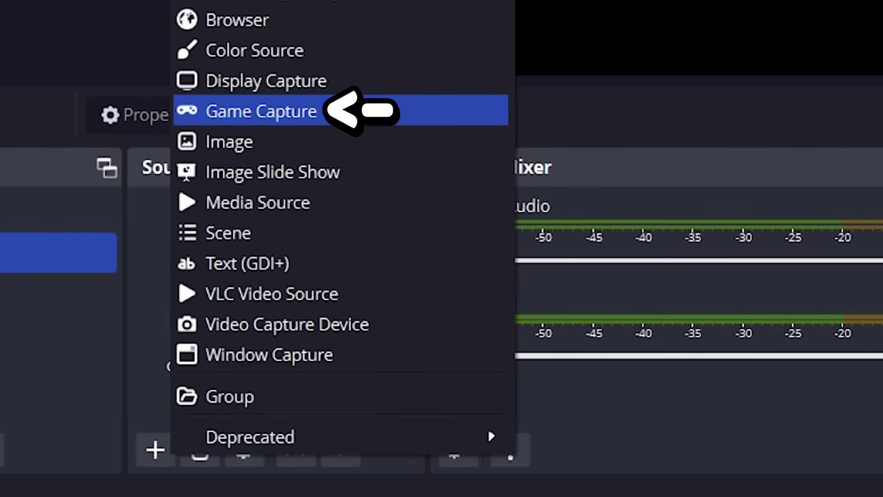
click(351, 111)
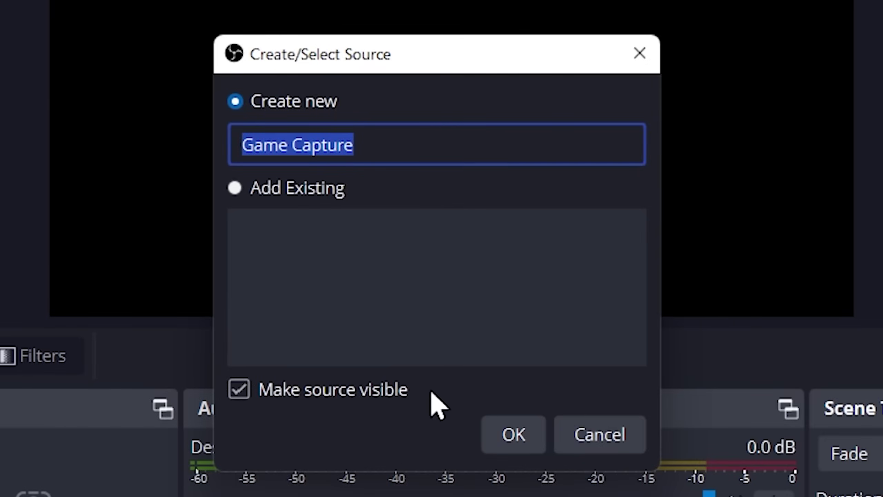
click(514, 434)
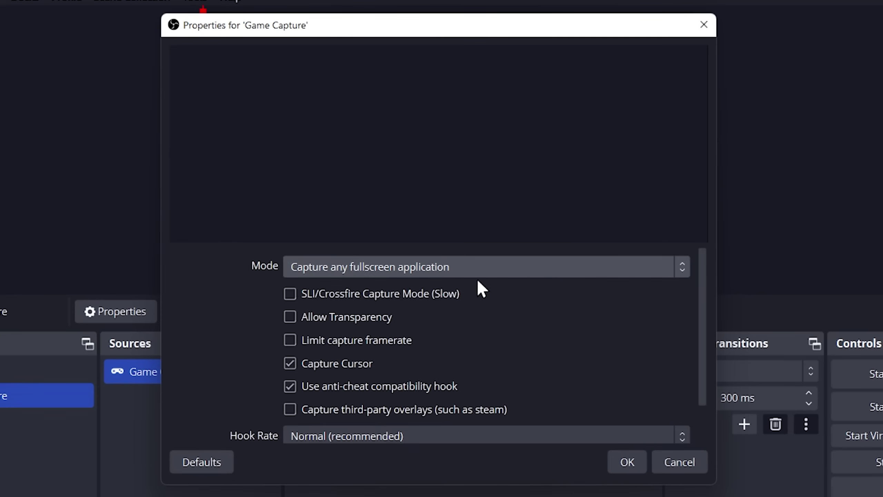
Set the capture mode to Capture specific window and target the FallGuys_client window.
click(559, 264)
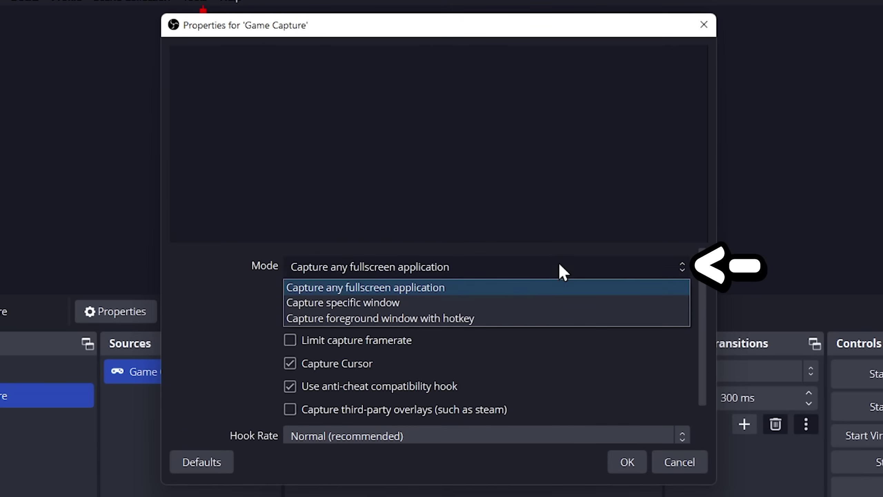
click(540, 297)
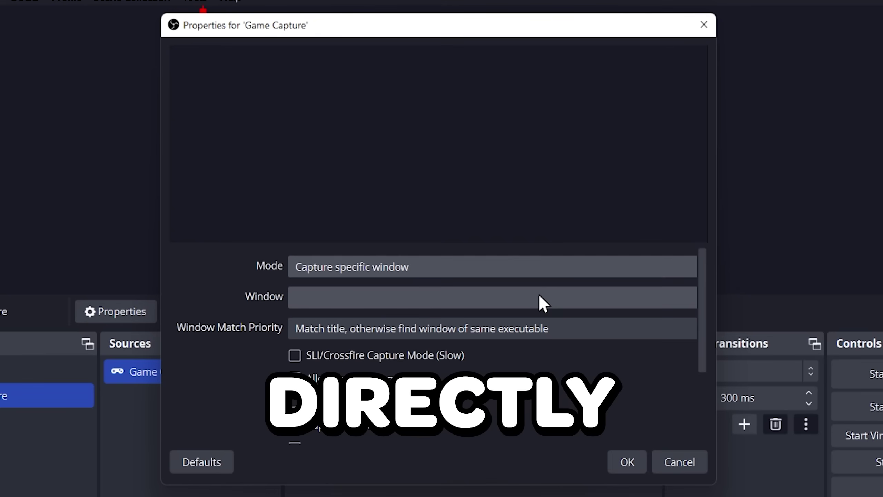
click(599, 297)
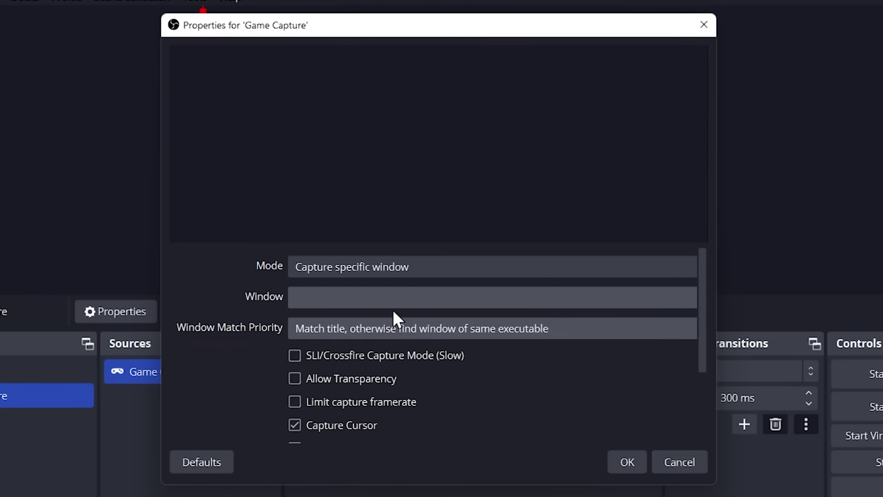
click(415, 296)
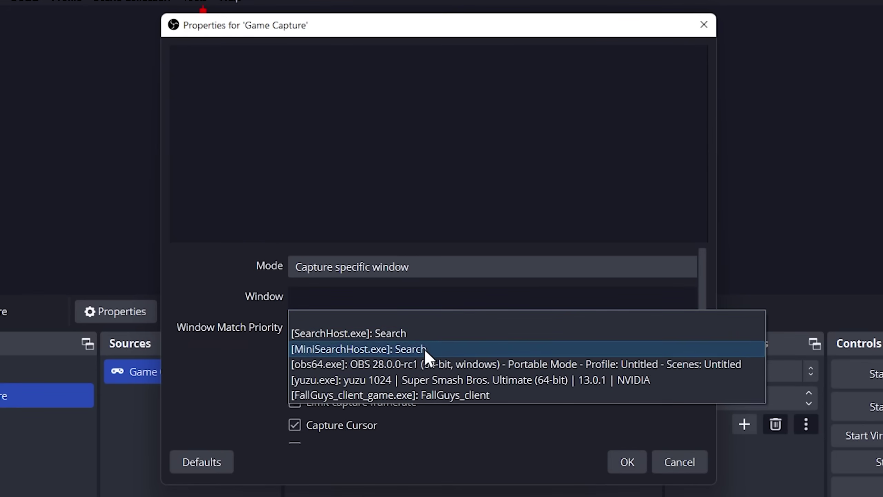
click(447, 396)
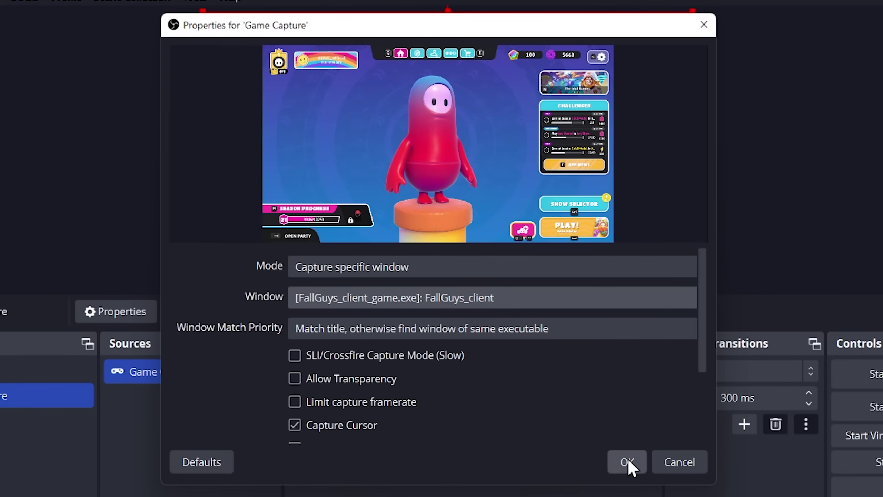
Set the game to 1920x1080 and stretch the Game Capture source to fill the preview canvas.
click(638, 461)
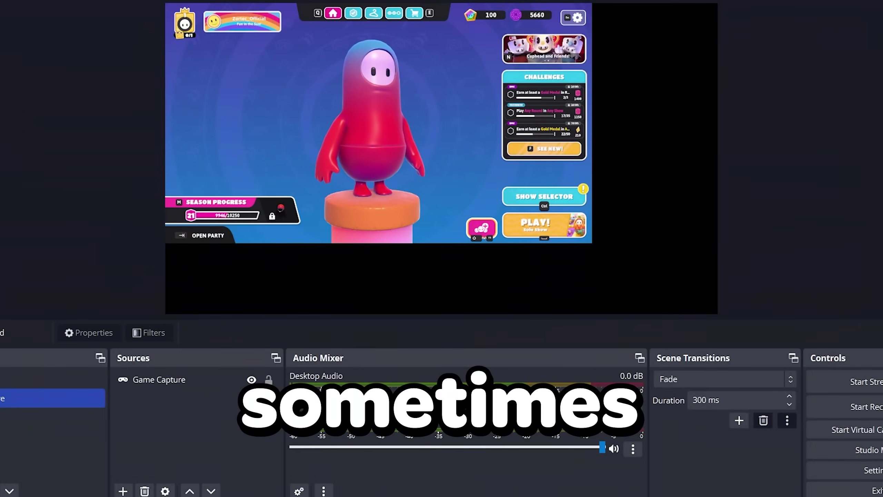
click(471, 223)
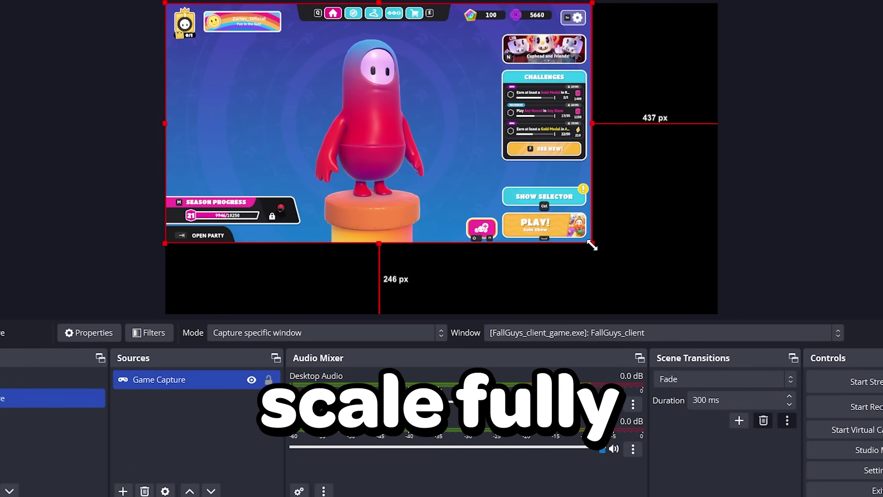
click(623, 247)
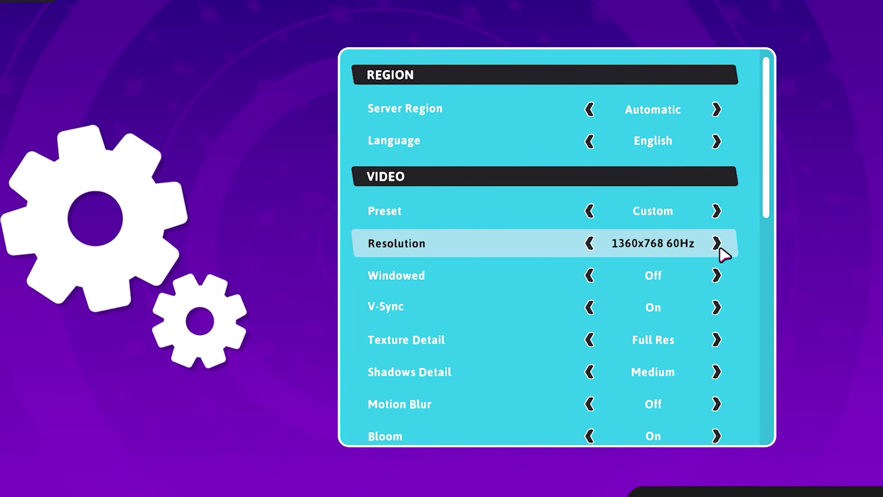
click(716, 241)
click(715, 241)
click(716, 241)
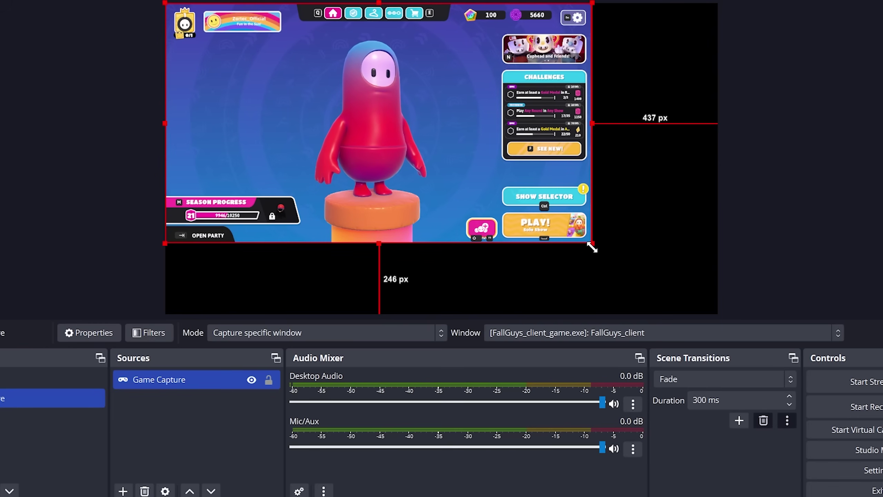
drag(591, 247, 717, 313)
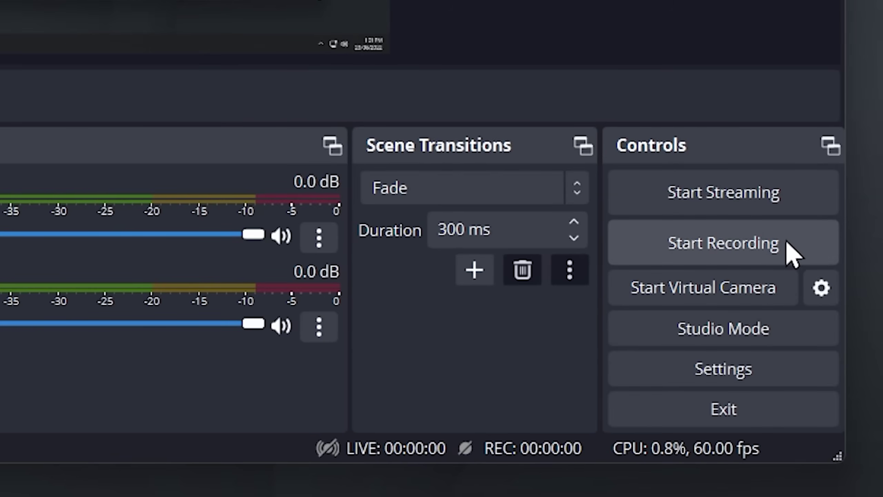
Record short test clips of the desktop capture scene and the Fall Guys gameplay scene.
click(789, 244)
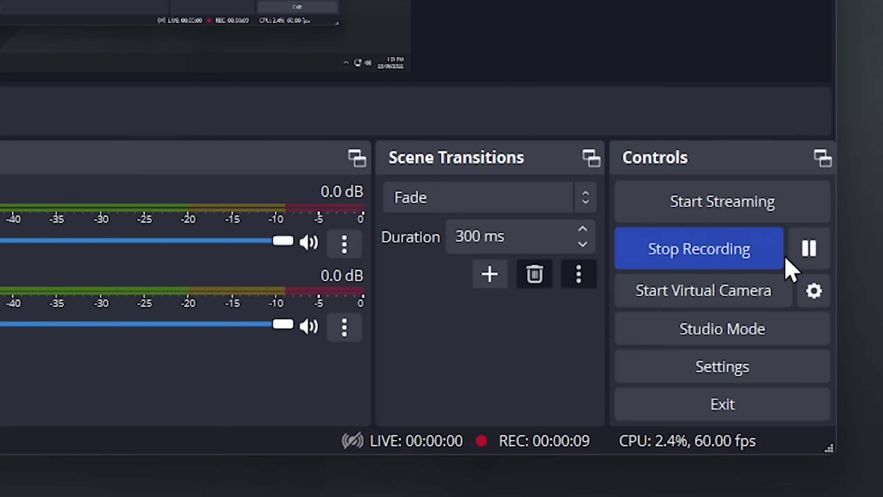
click(779, 253)
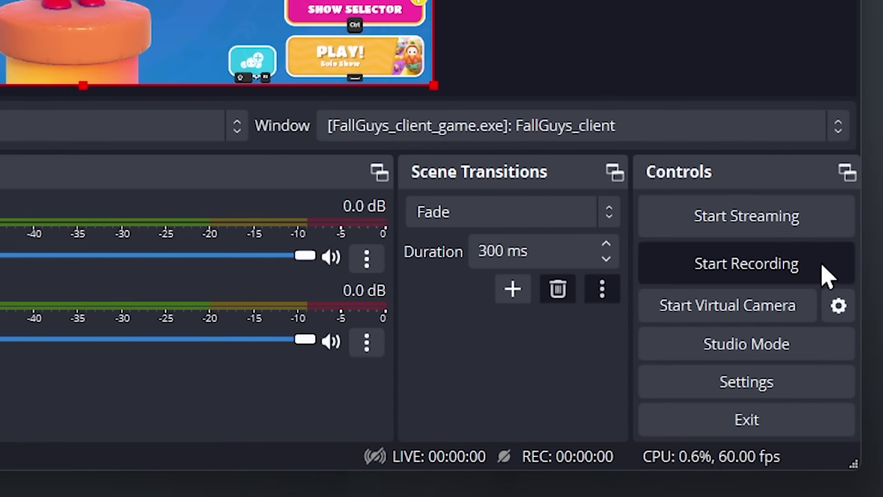
click(869, 404)
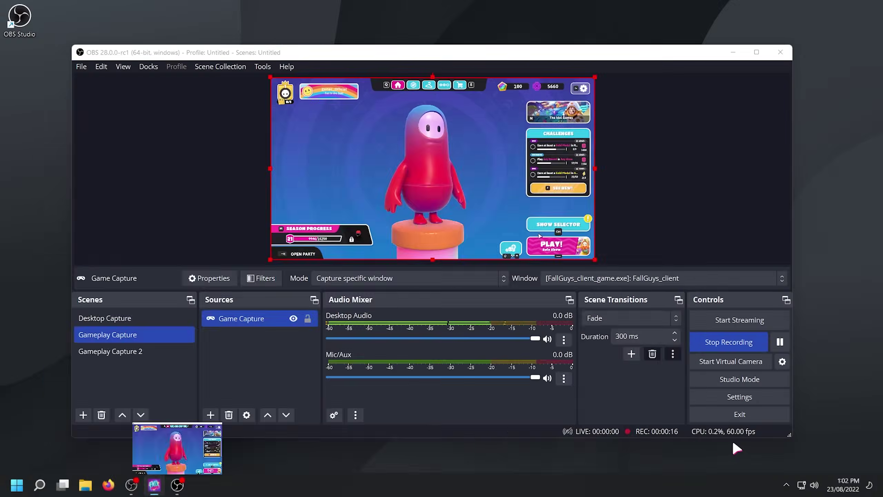
click(178, 446)
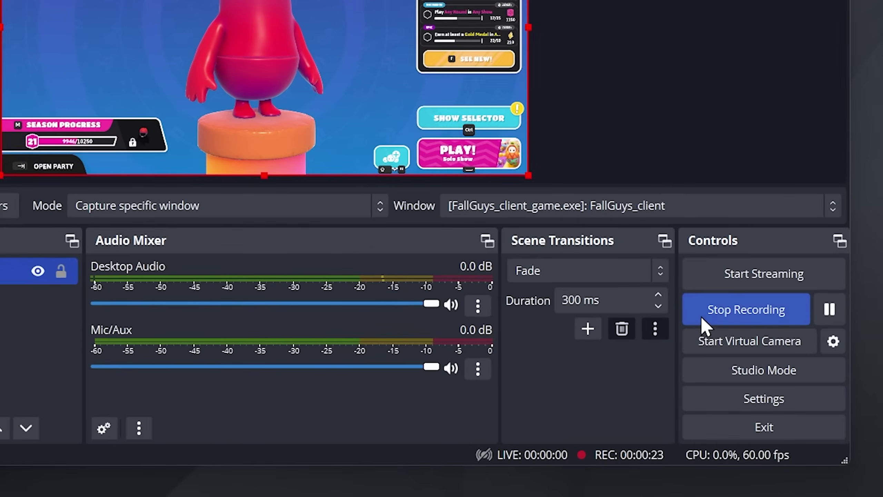
click(703, 314)
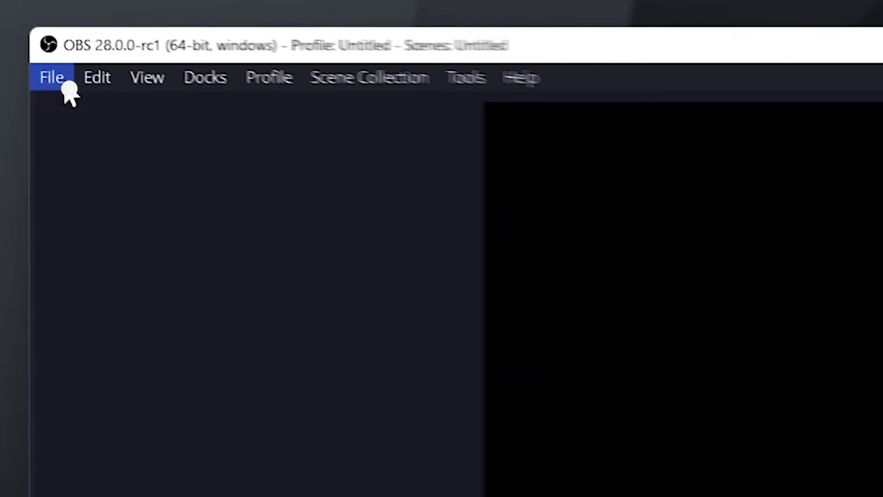
Open the recordings folder in Details view sorted by Type and play the 13-01-48 MP4.
click(65, 88)
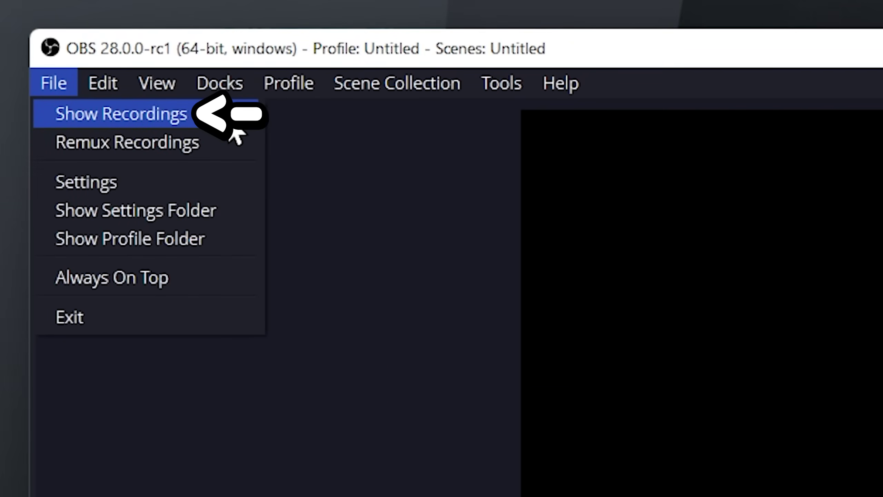
click(229, 115)
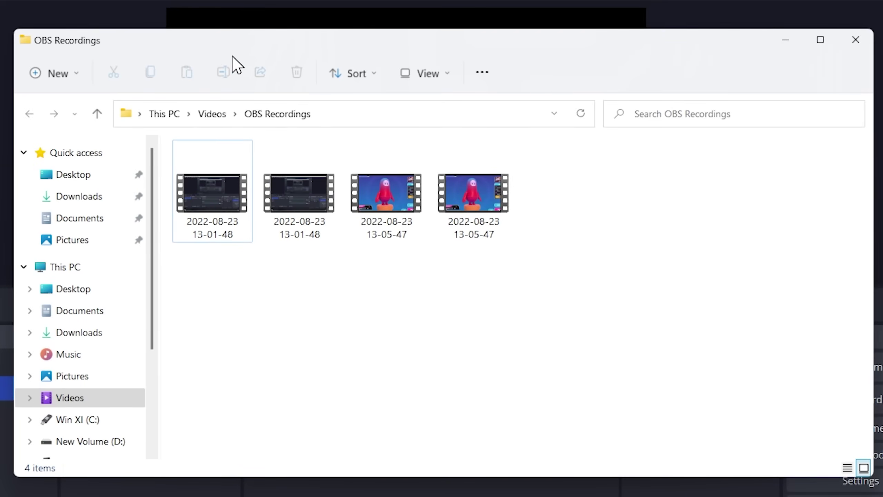
click(428, 78)
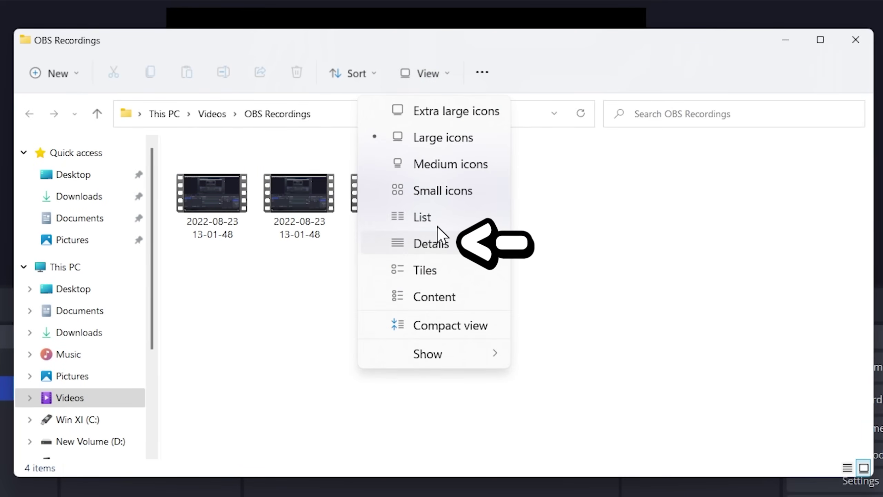
click(448, 243)
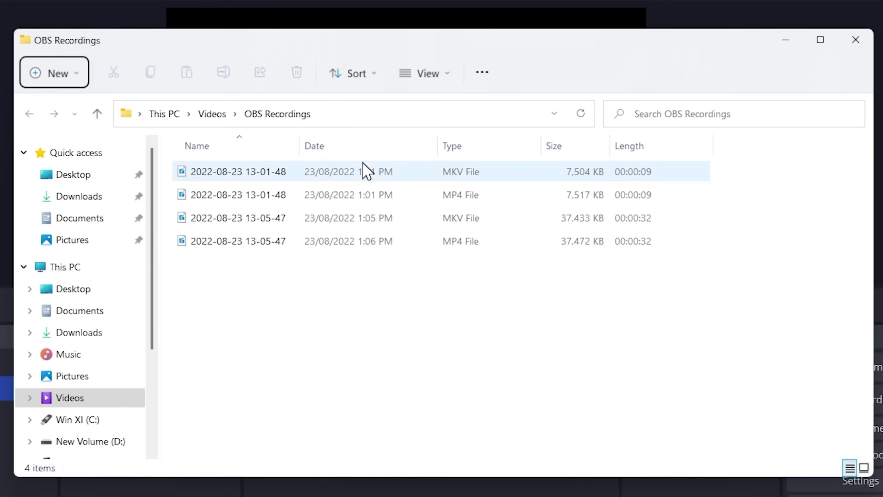
click(480, 147)
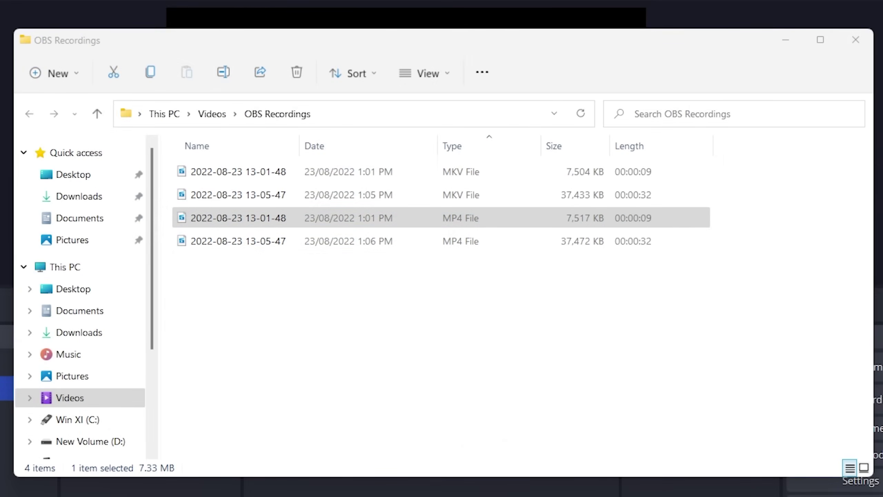
double_click(451, 218)
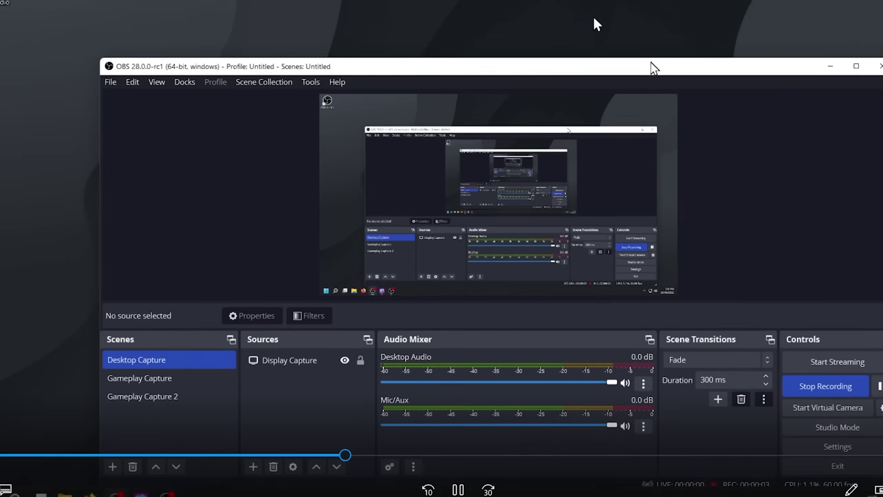